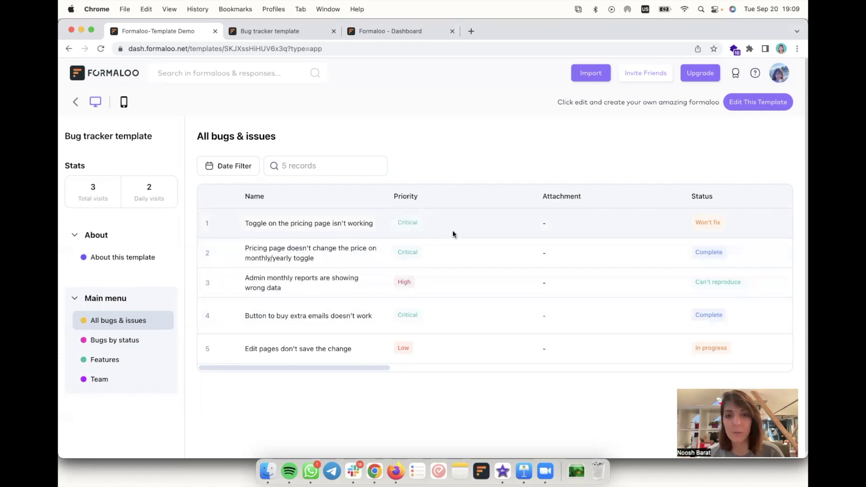
- Browse the Bugs by status and Features views, return to All bugs & issues, and close the template demo
scroll(502, 257, "right", 5)
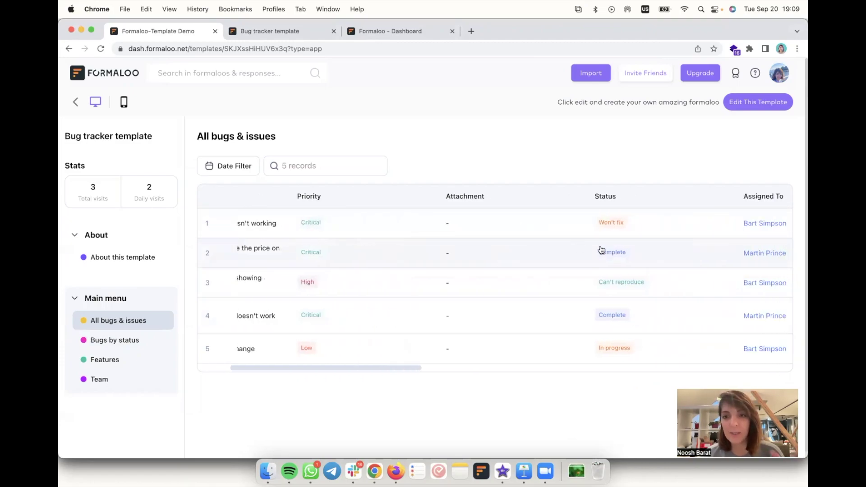
scroll(600, 249, "right", 5)
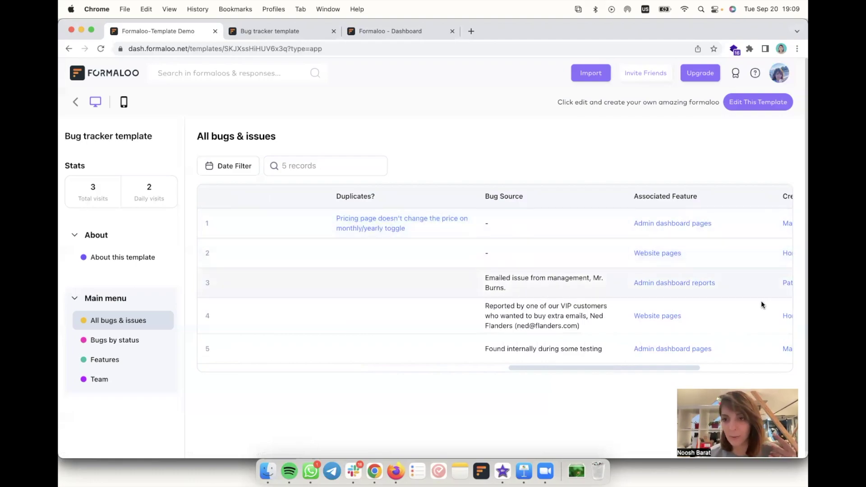
scroll(484, 274, "left", 10)
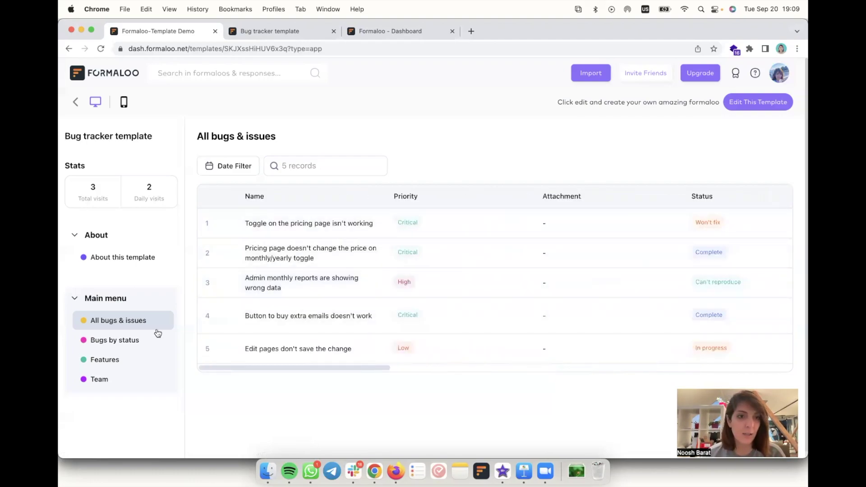
left_click(116, 341)
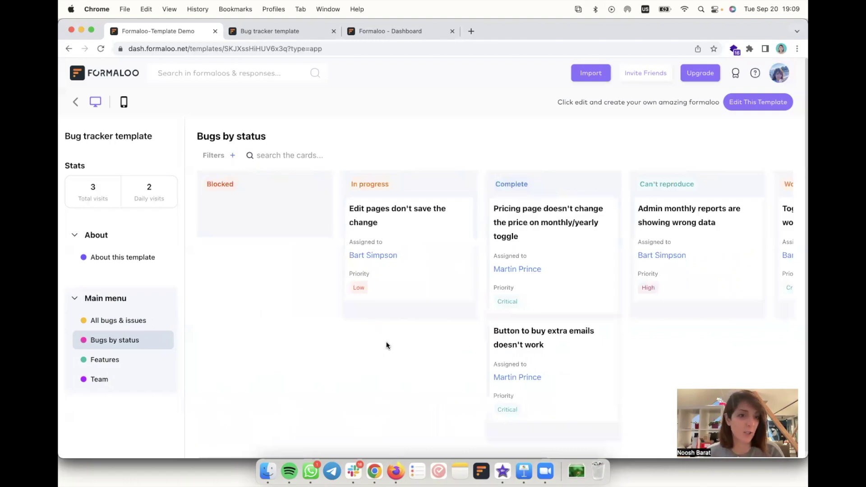
left_click(109, 367)
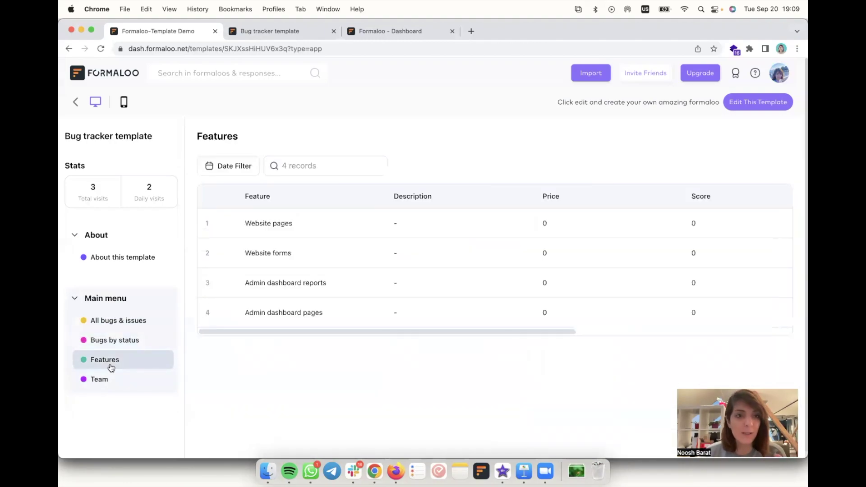
left_click(115, 321)
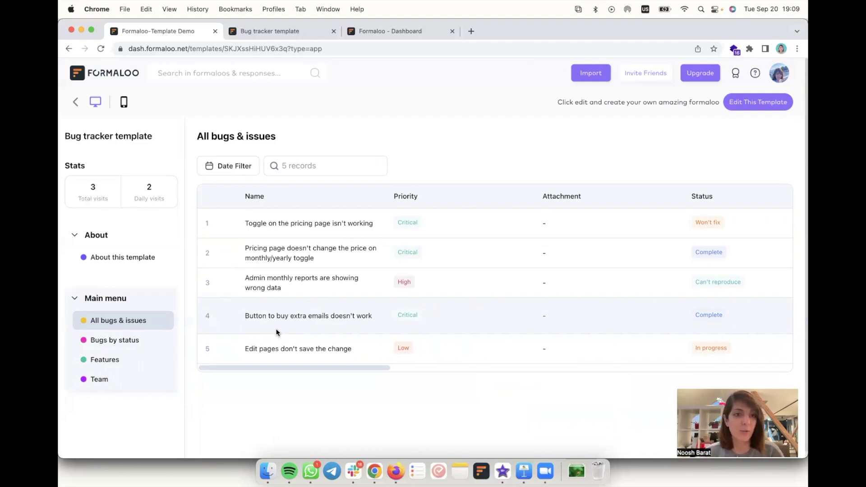
key("super+w")
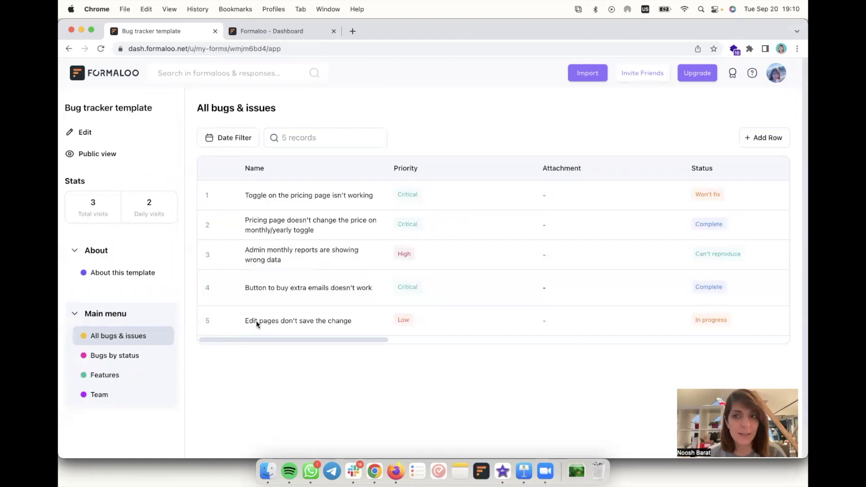
- Add a new row to All bugs & issues with the name 'New test issue'
left_click(773, 136)
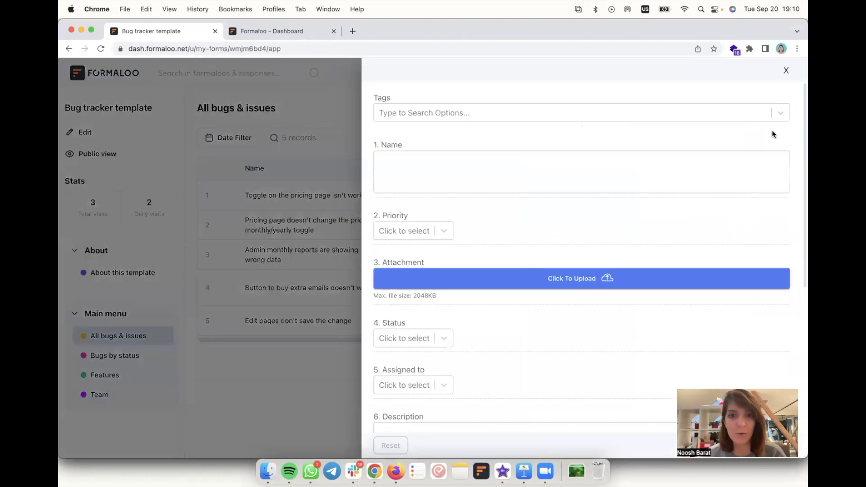
left_click(433, 171)
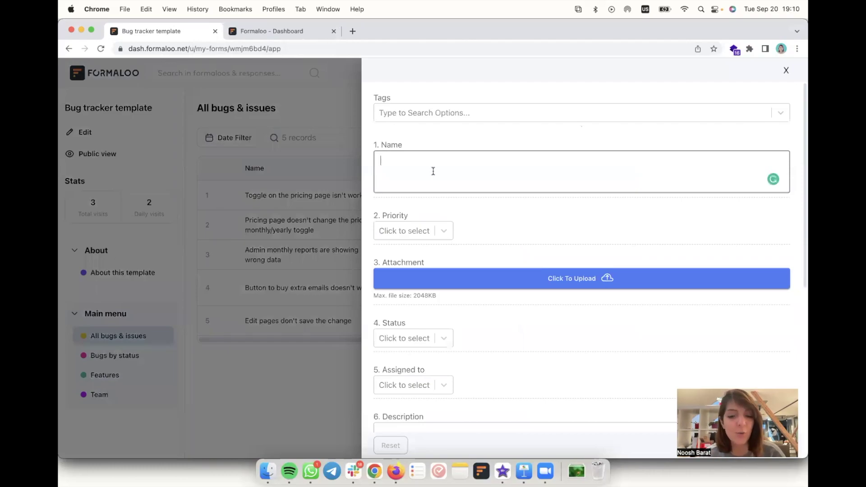
type("New test issue")
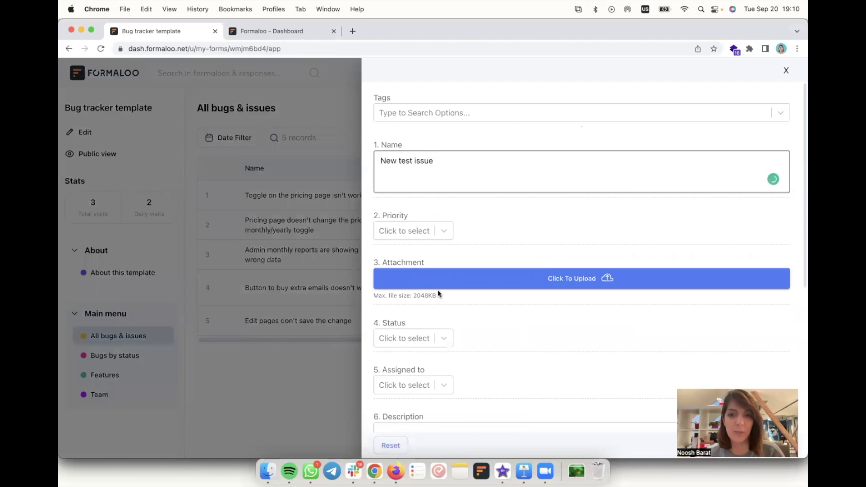
scroll(557, 361, "down", 7)
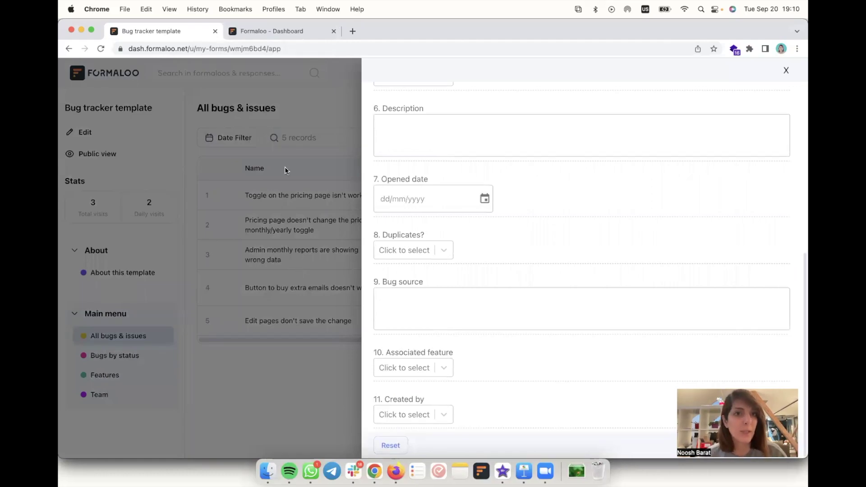
- Open the Bugs & issues form's Integrations & Webhooks page from the Formaloo dashboard
left_click(278, 32)
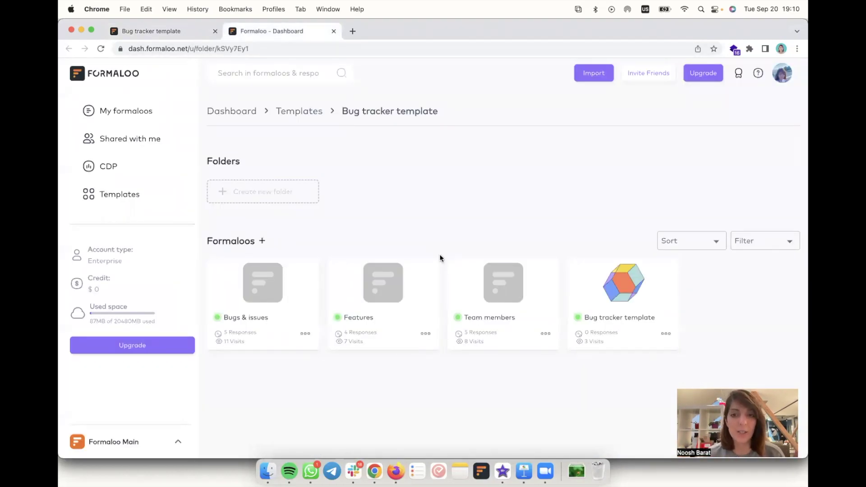
left_click(256, 288)
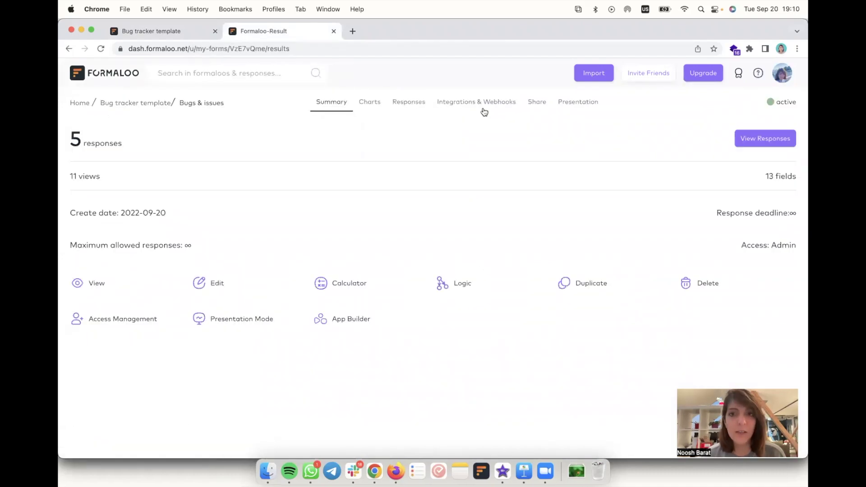
left_click(484, 111)
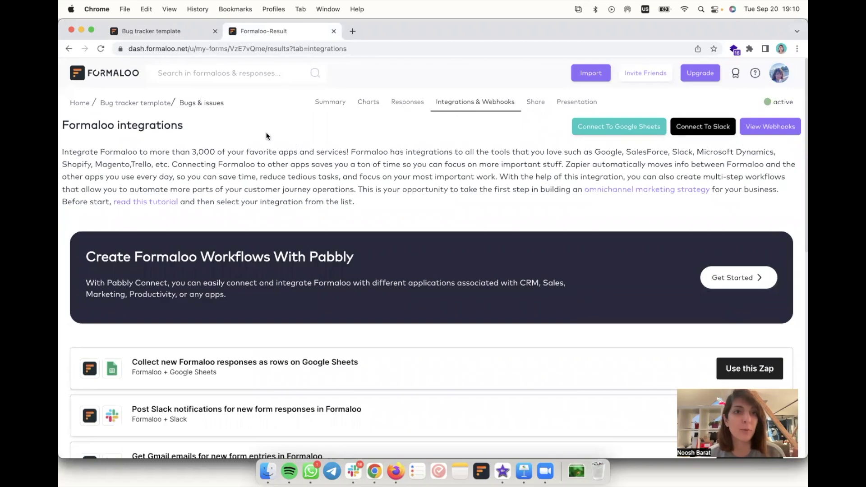
left_click(194, 30)
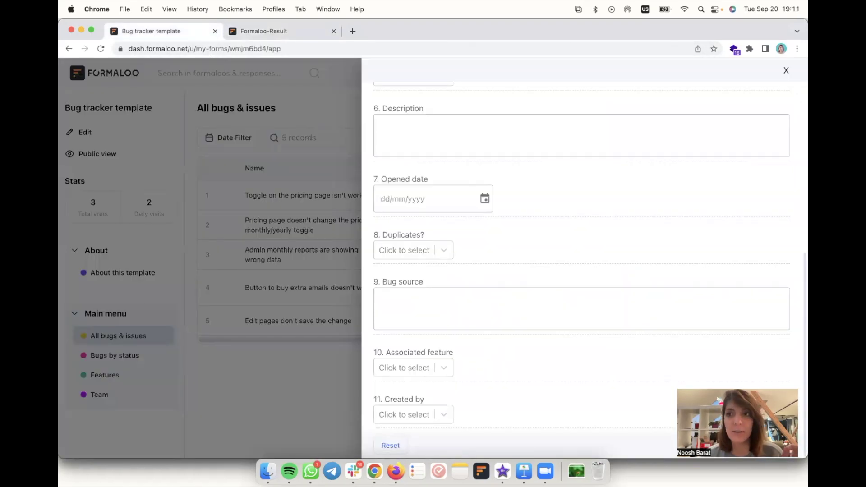
- Discard the unfinished bug record, look through the Features and Team tables, and go back to integrations
left_click(786, 70)
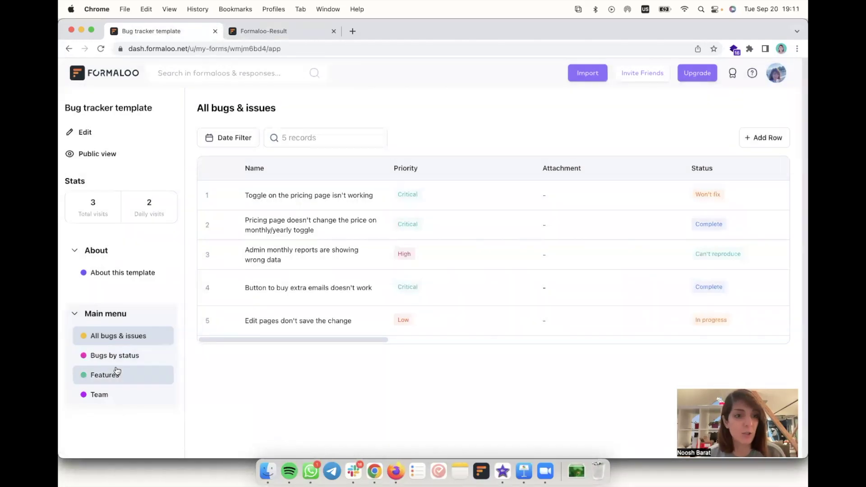
left_click(116, 371)
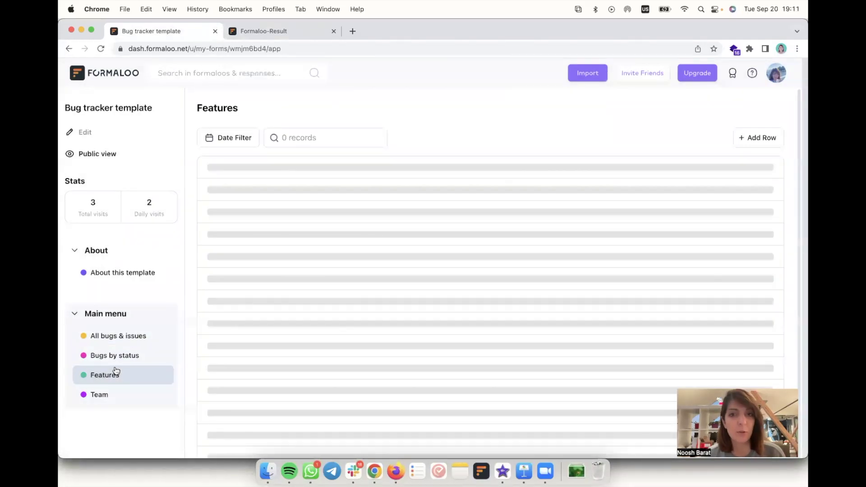
left_click(112, 399)
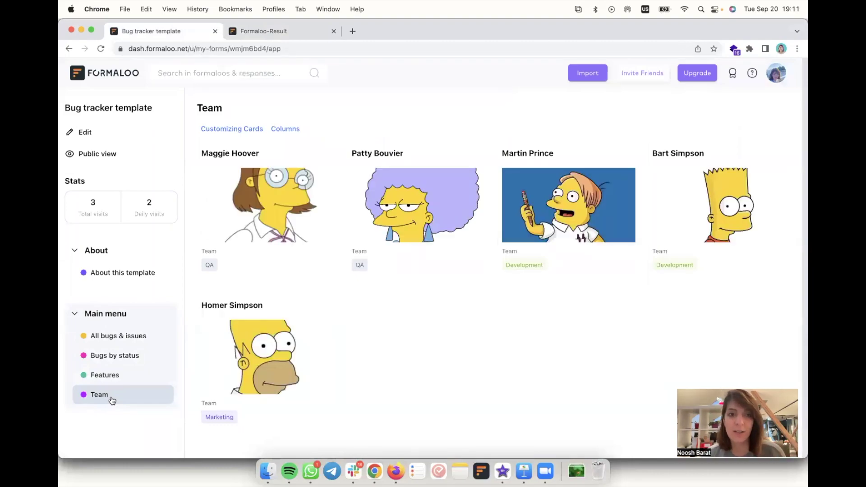
left_click(114, 377)
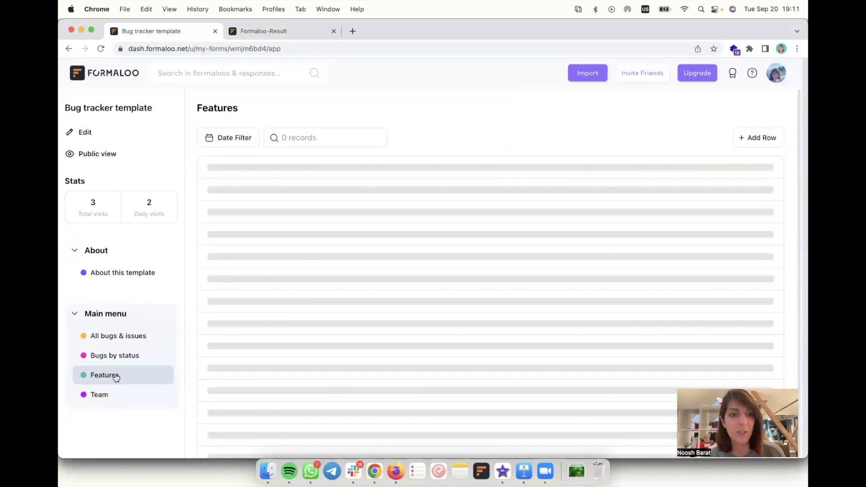
left_click(118, 343)
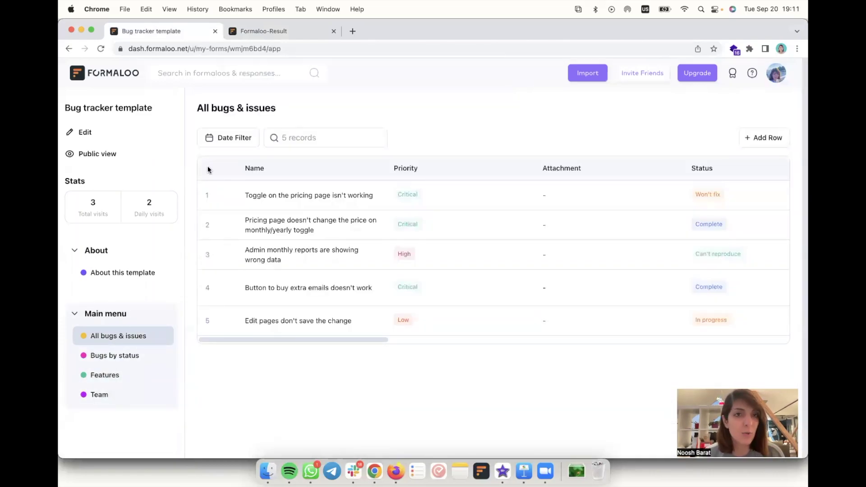
left_click(288, 32)
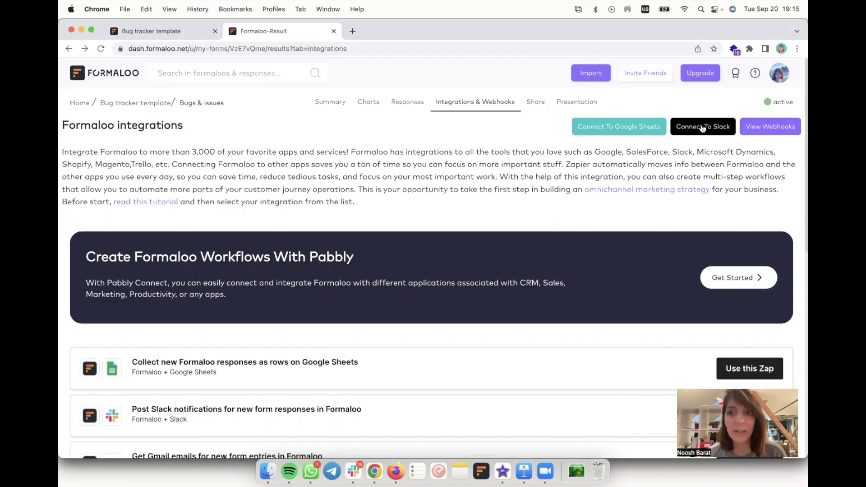
- Start a Slack connection for the form by adding a new Slack workspace access
left_click(703, 129)
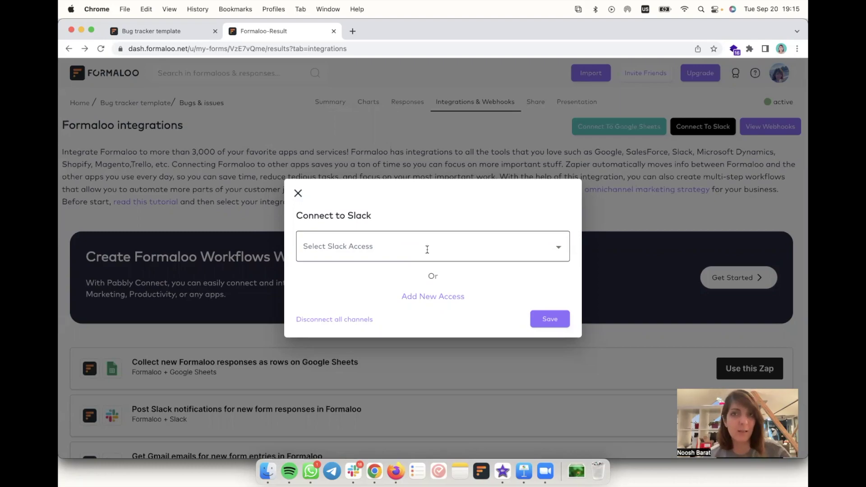
left_click(433, 297)
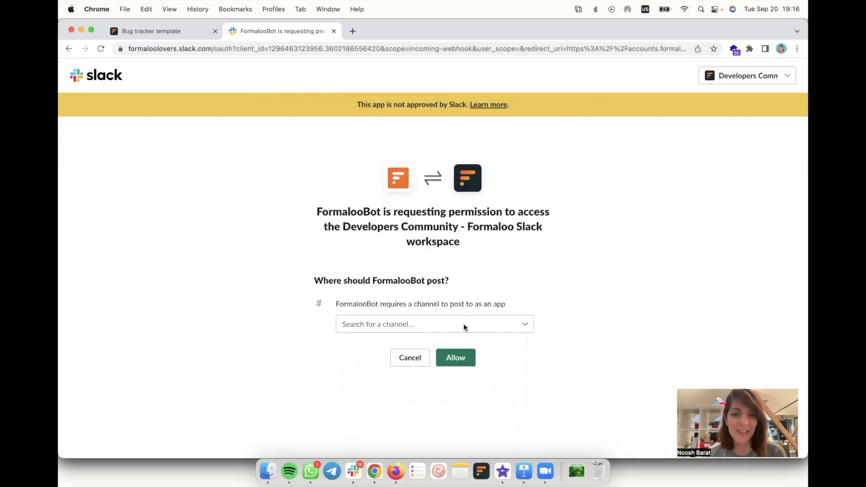
- Allow FormalooBot to post to the general channel of the Developers Community - Formaloo workspace
left_click(454, 357)
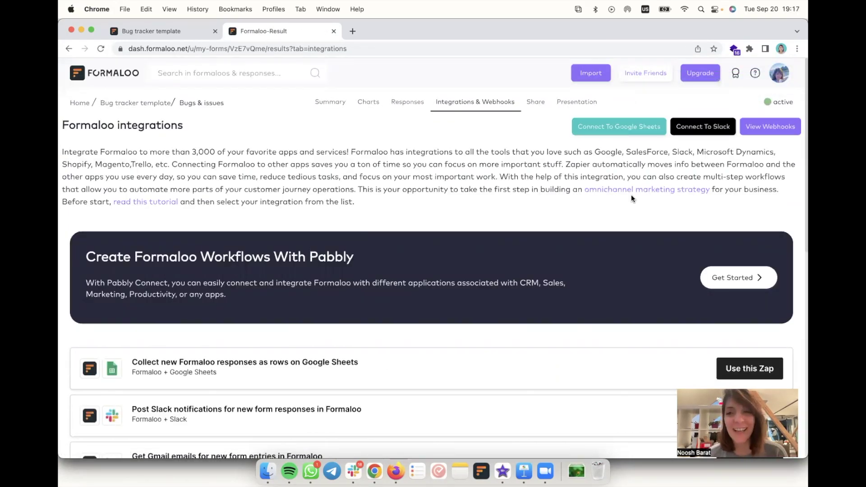
- Select the Developers Community - Formaloo-#general access for the form's Slack connection and save it
left_click(711, 126)
left_click(424, 256)
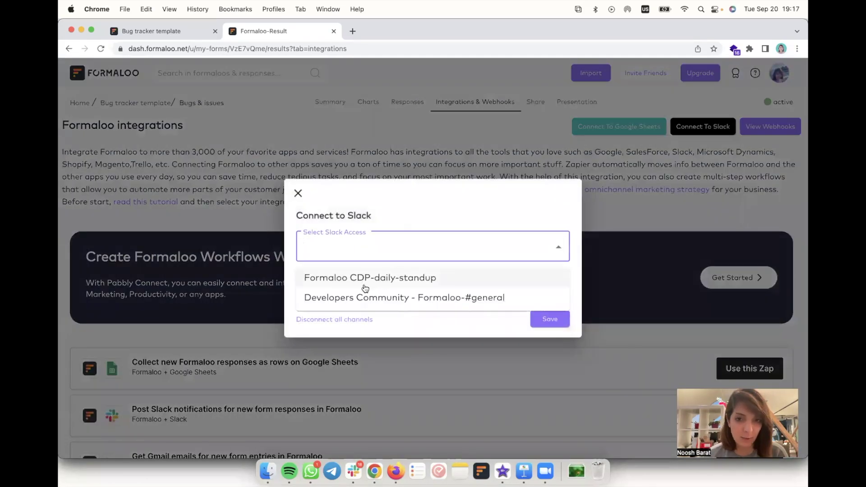
left_click(443, 299)
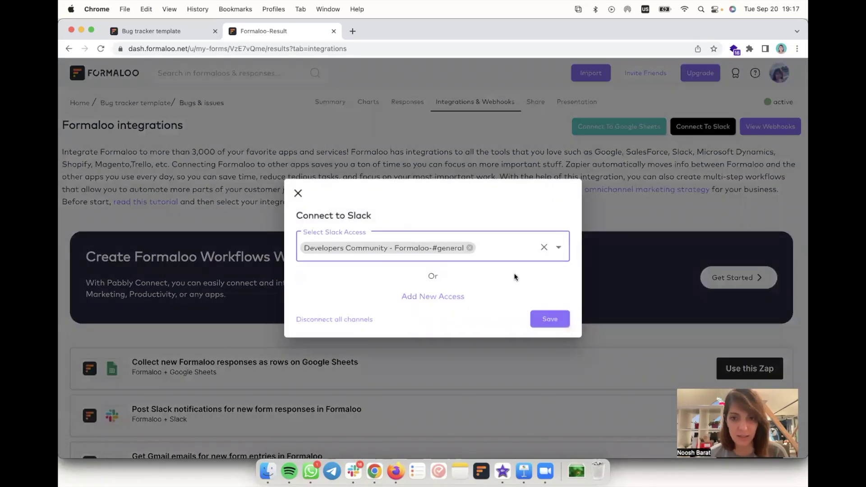
left_click(550, 321)
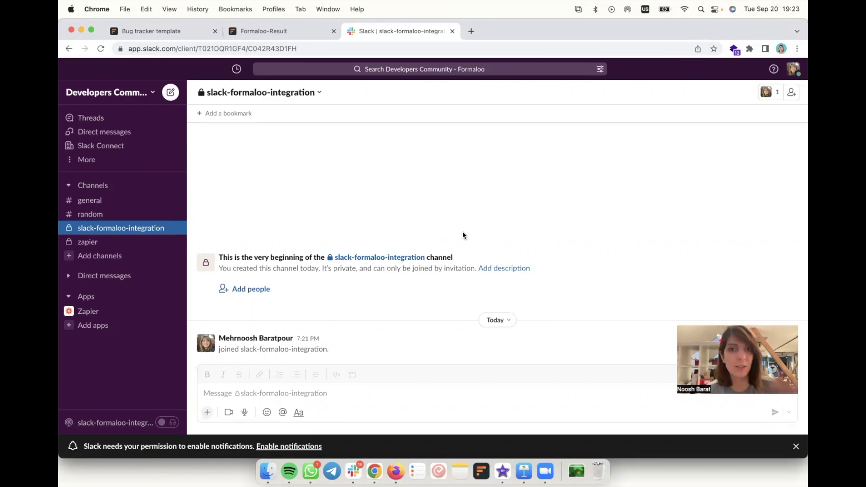
left_click(284, 32)
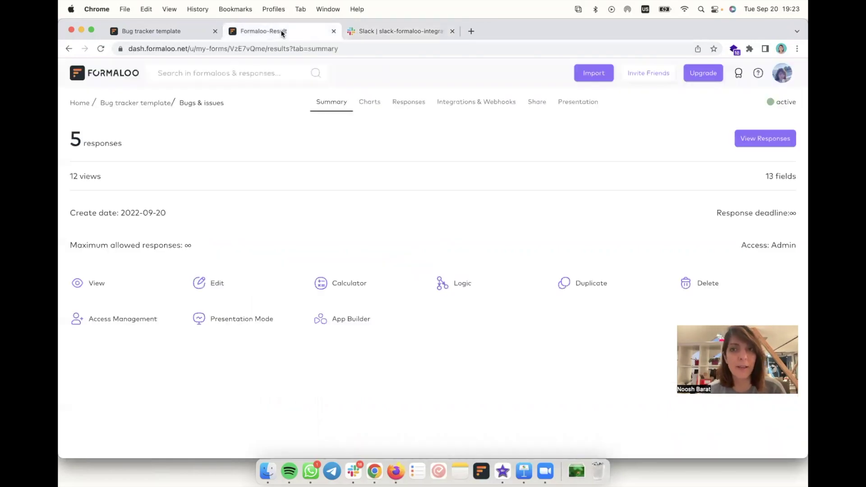
left_click(491, 110)
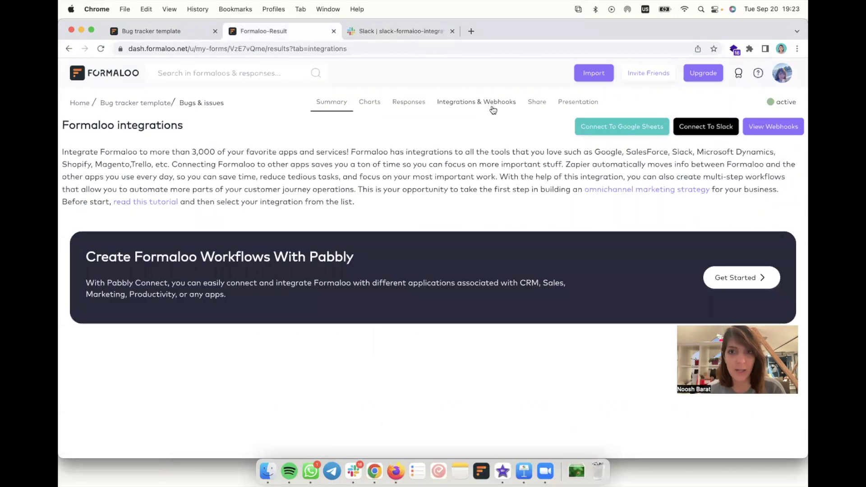
- Add a new Slack access authorizing FormalooBot to post in slack-formaloo-integration
left_click(709, 128)
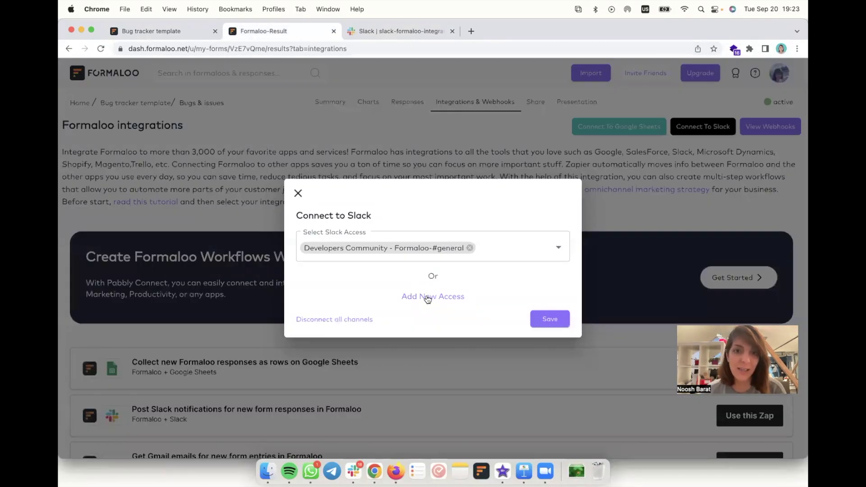
left_click(427, 297)
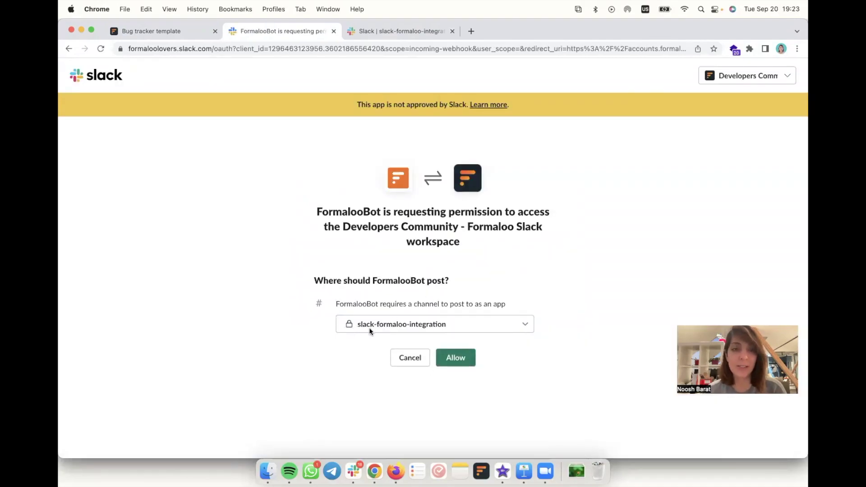
left_click(460, 358)
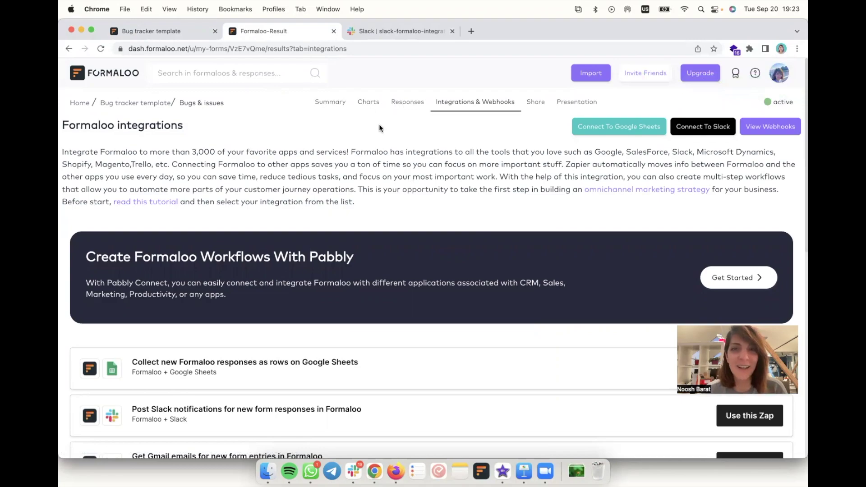
- Replace the #general access with slack-formaloo-integration in the form's Slack connection and save
left_click(695, 126)
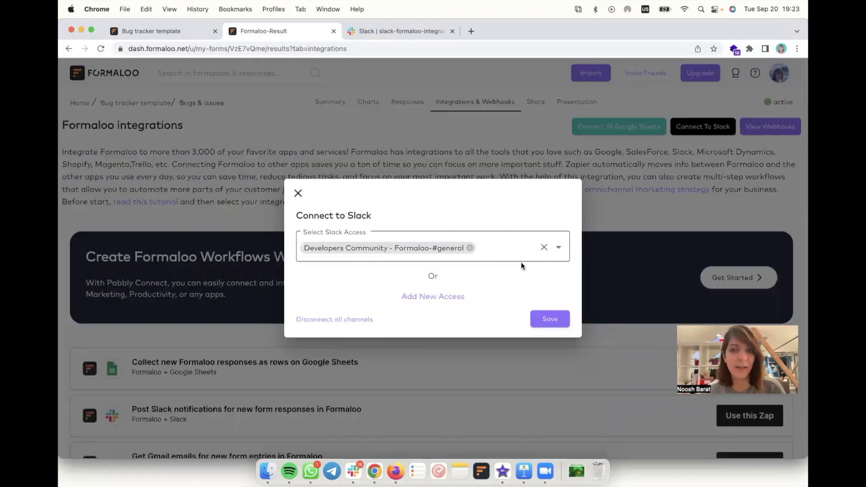
left_click(559, 249)
left_click(429, 318)
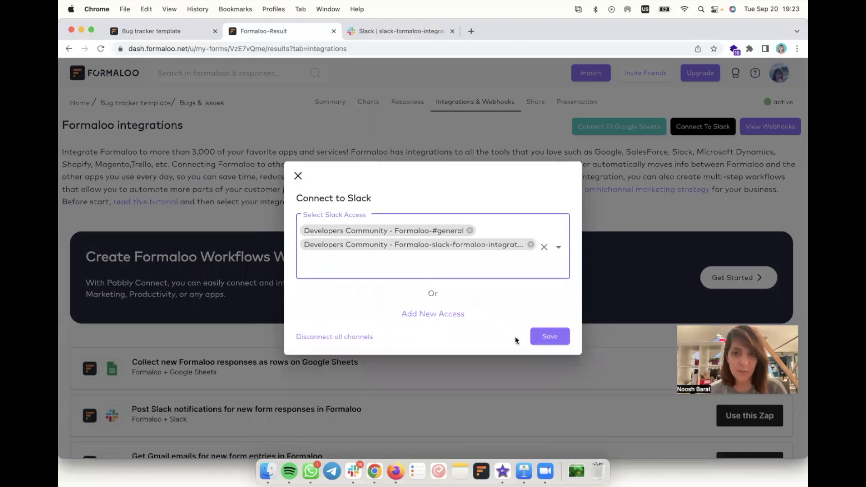
left_click(470, 232)
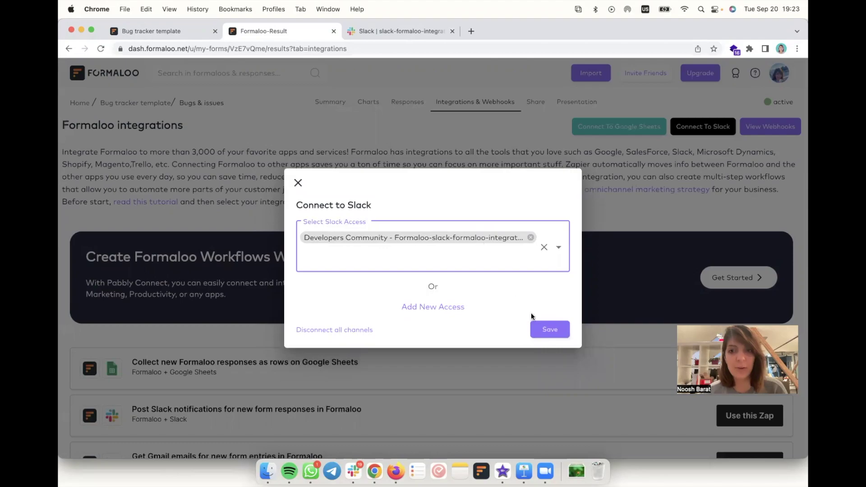
left_click(544, 329)
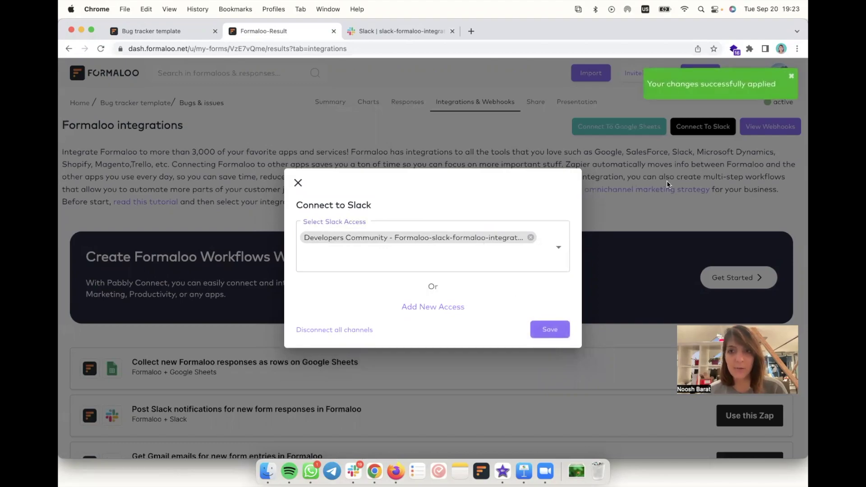
left_click(623, 195)
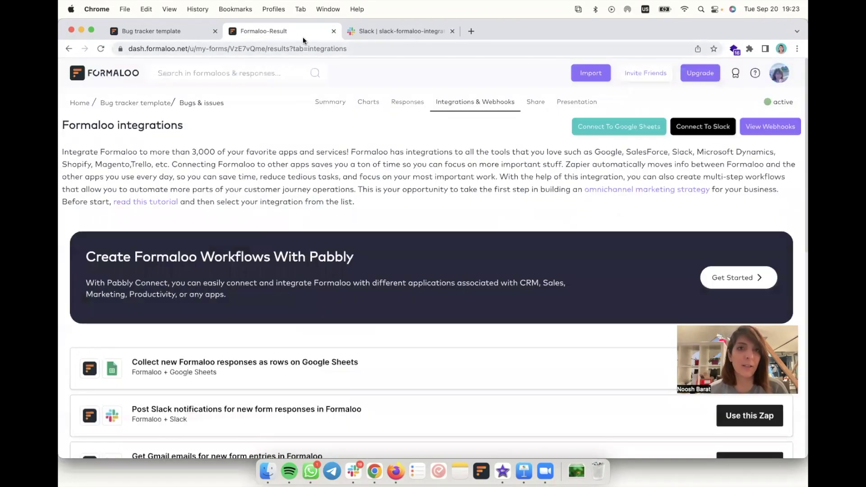
- Check the slack-formaloo-integration channel in Slack to confirm FormalooBot was added
left_click(372, 27)
mouse_move(279, 338)
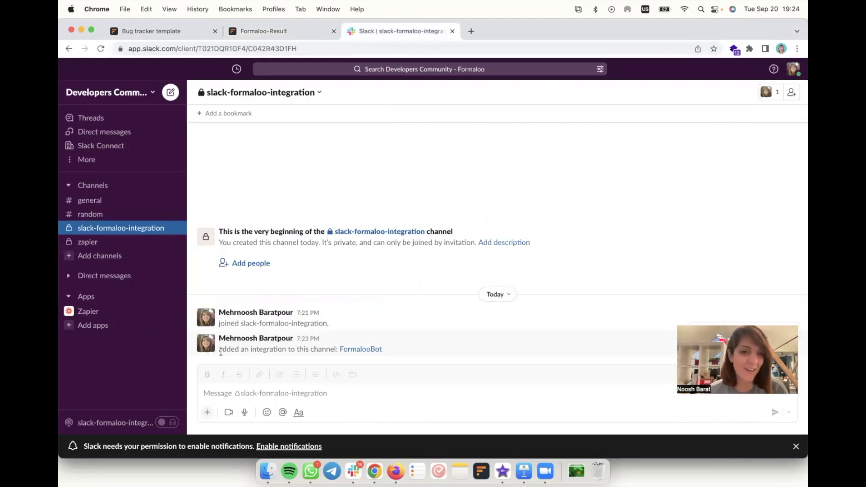
left_click_drag(218, 349, 354, 354)
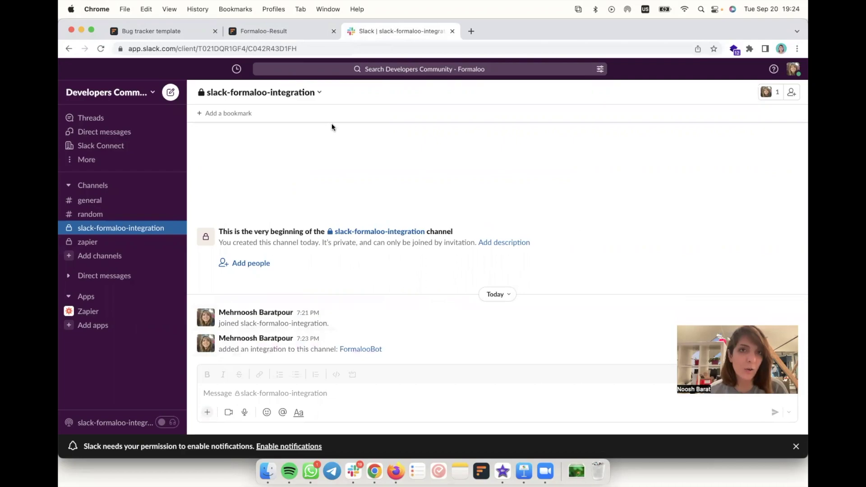
- Submit a bug named 'New test row' with Critical priority, assigned to a team member
left_click(189, 31)
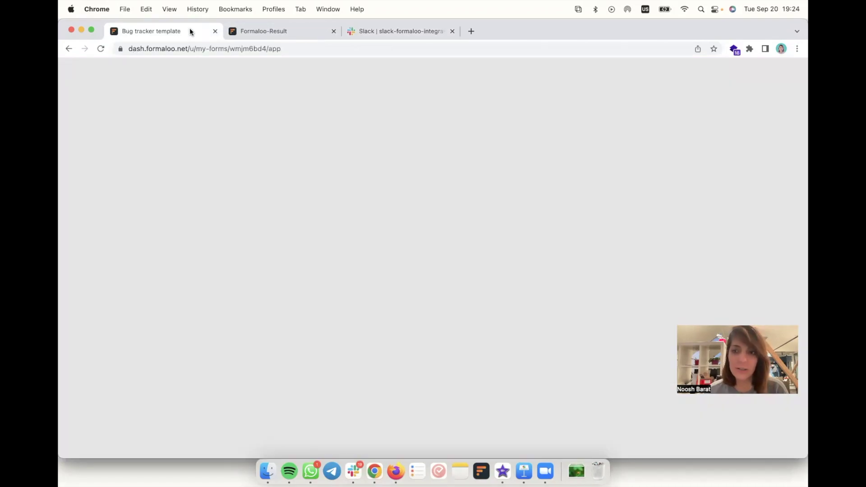
left_click(464, 158)
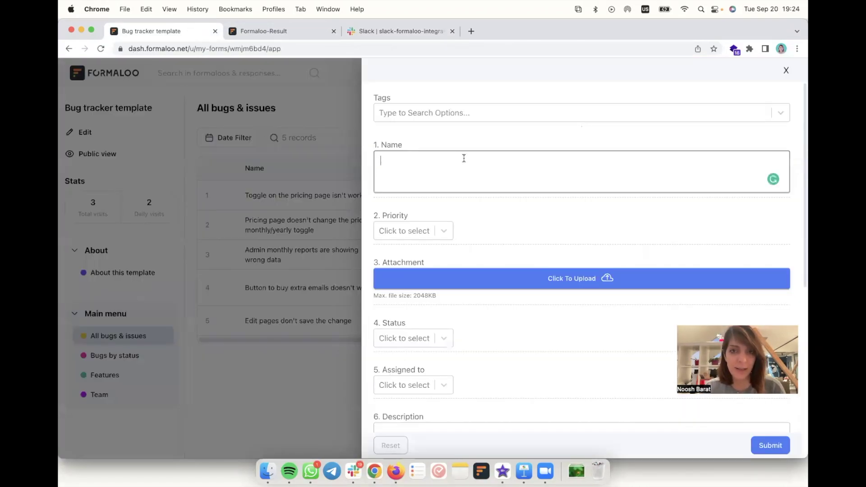
type("New test row")
left_click(422, 231)
left_click(426, 253)
scroll(437, 232, "down", 3)
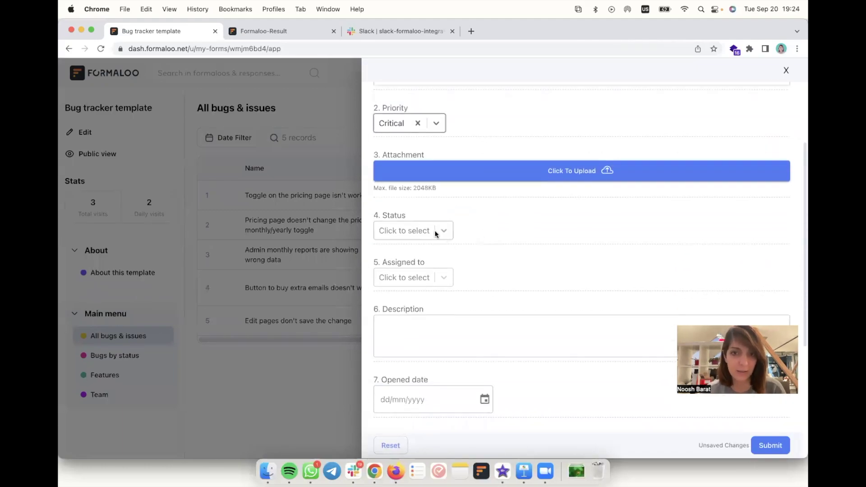
left_click(429, 280)
left_click(405, 303)
scroll(426, 271, "down", 4)
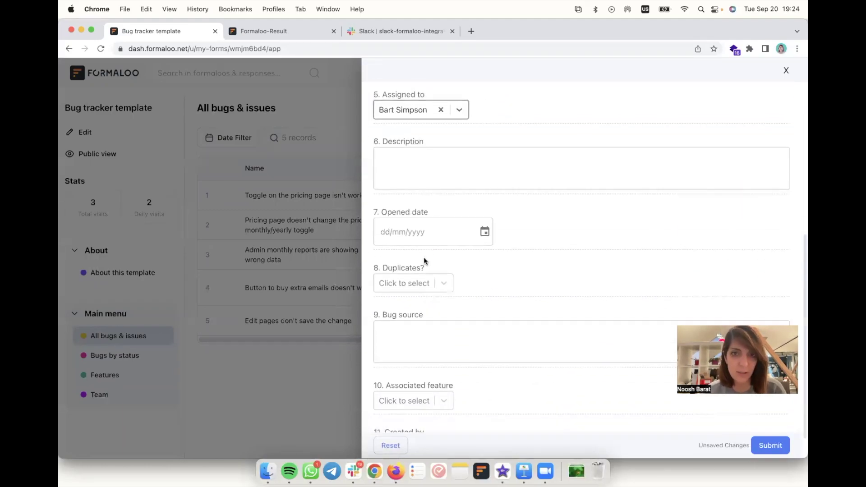
left_click(766, 445)
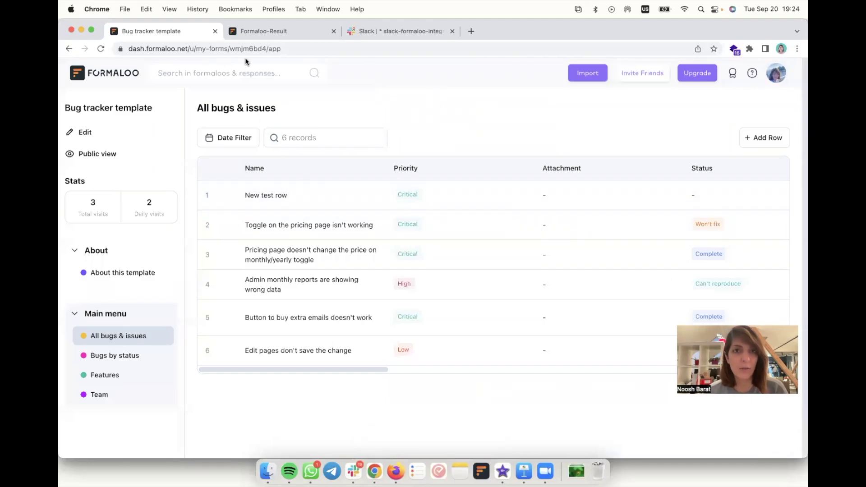
- Check Slack's #slack-formaloo-integration for FormalooBot's Critical-priority 'New test row' notification
left_click(388, 29)
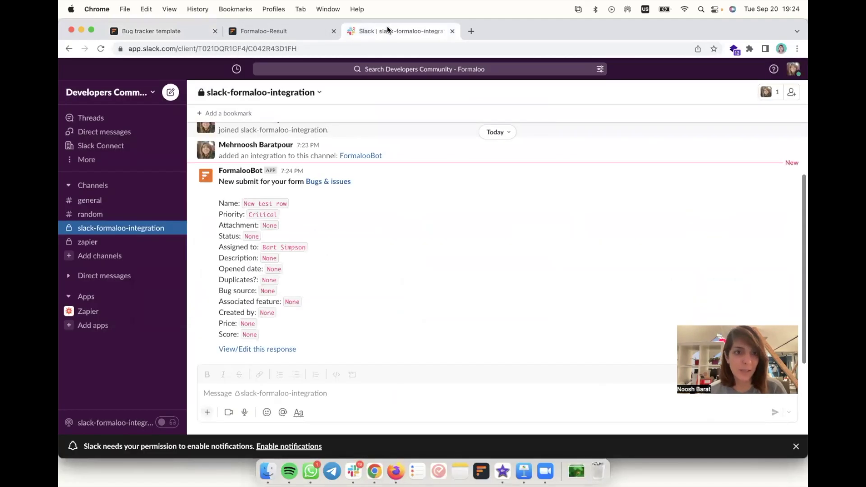